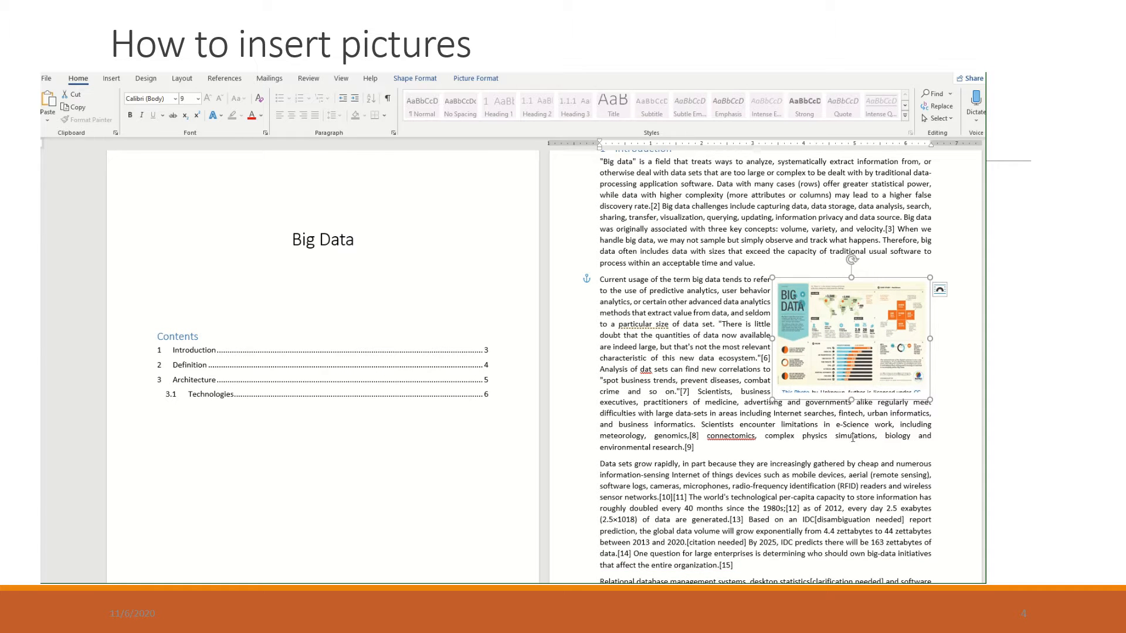
- Set the Big Data picture to Square wrapping with a 0.8" distance from text on its right side
left_click(815, 435)
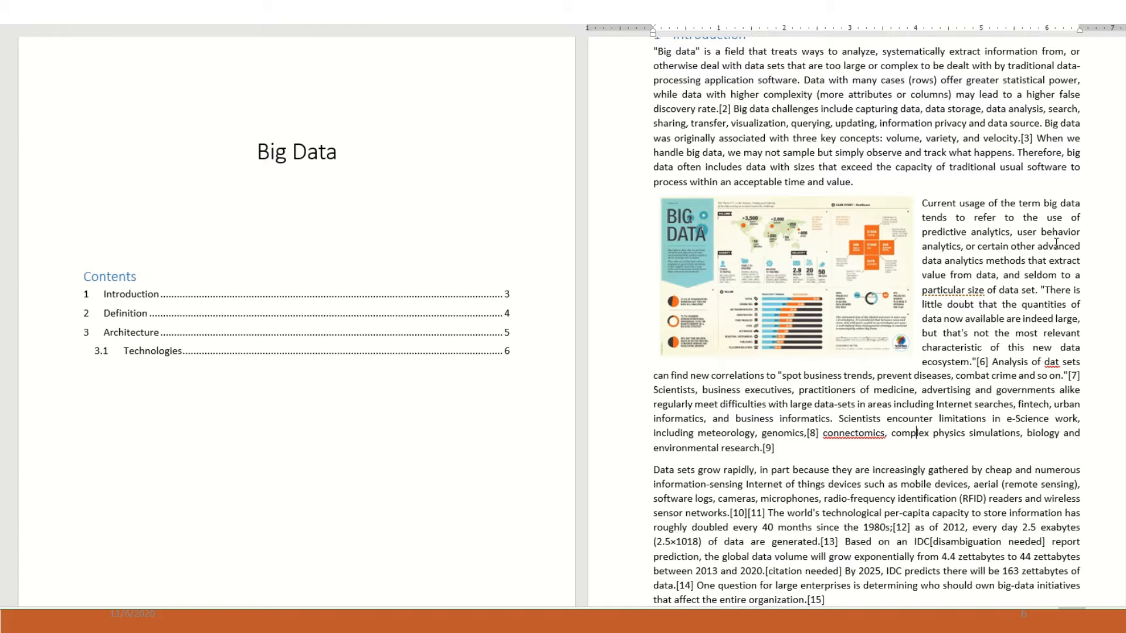
left_click(821, 246)
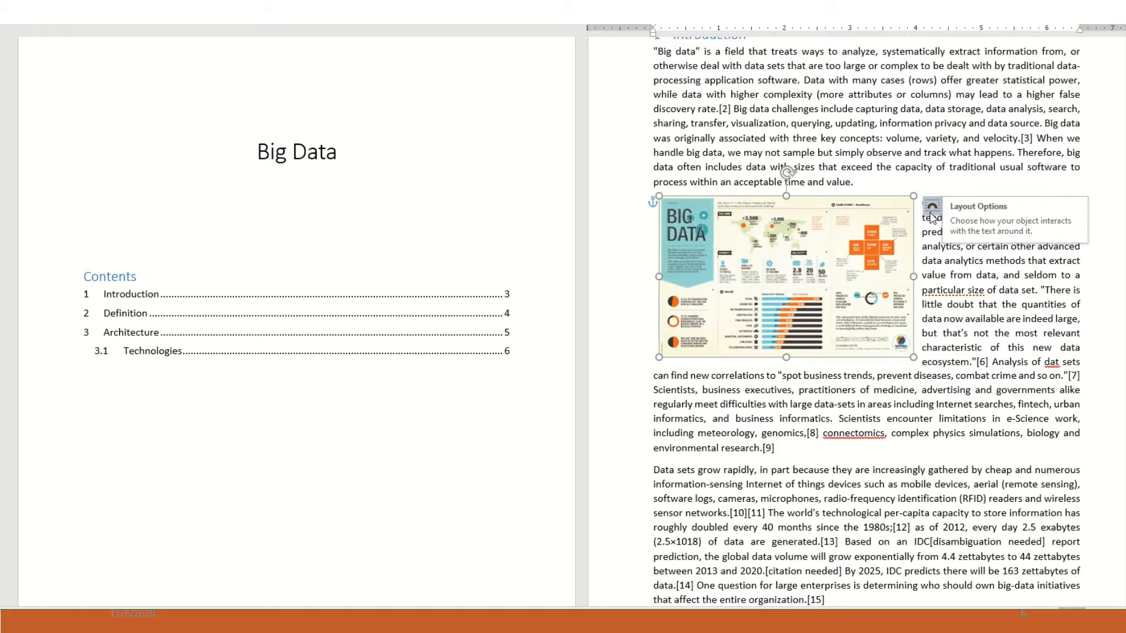
left_click(931, 211)
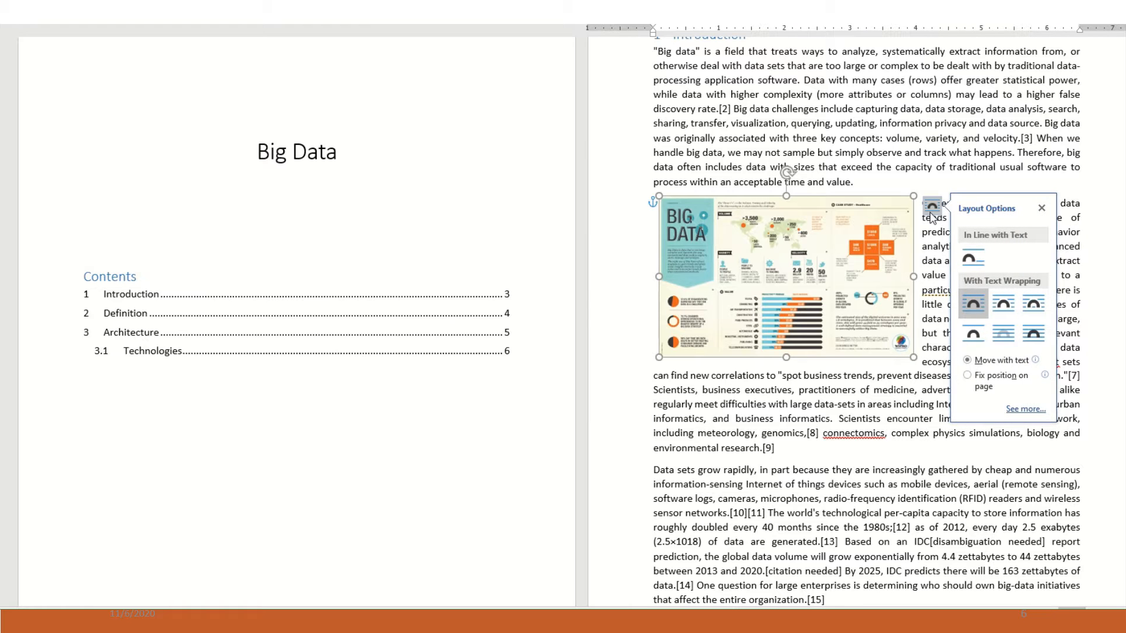
left_click(1040, 410)
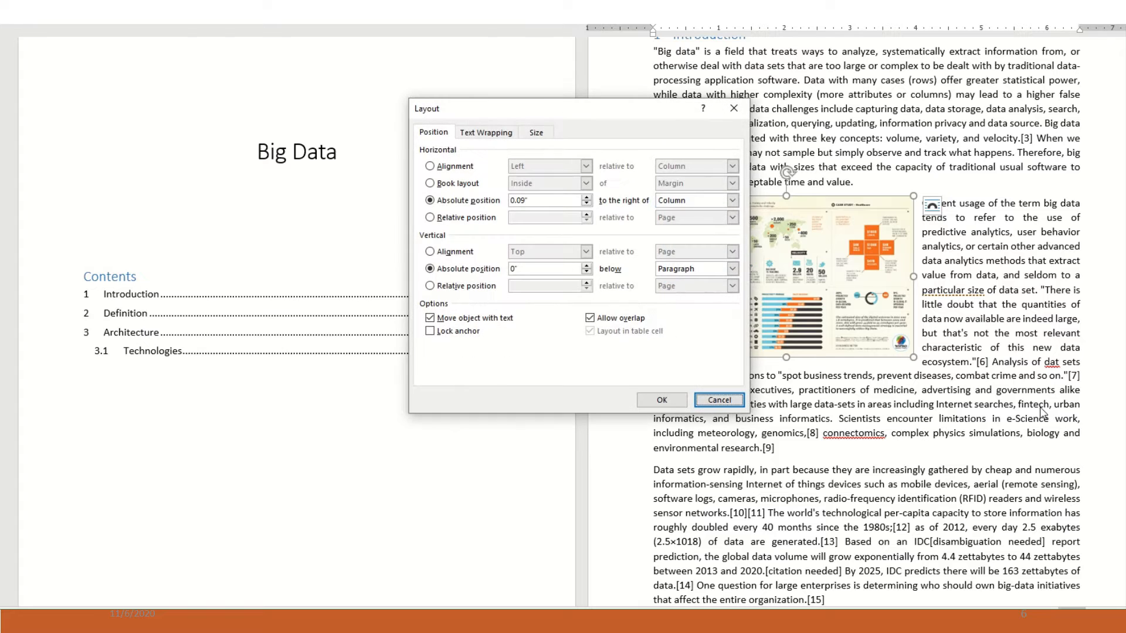
left_click_drag(578, 111, 466, 144)
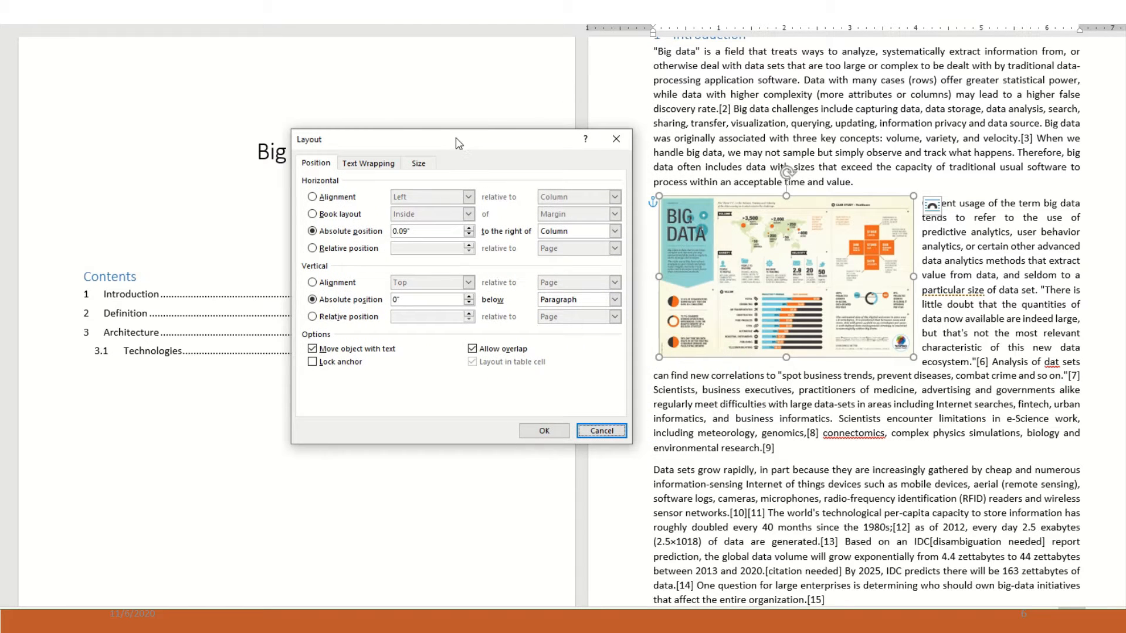
left_click(385, 168)
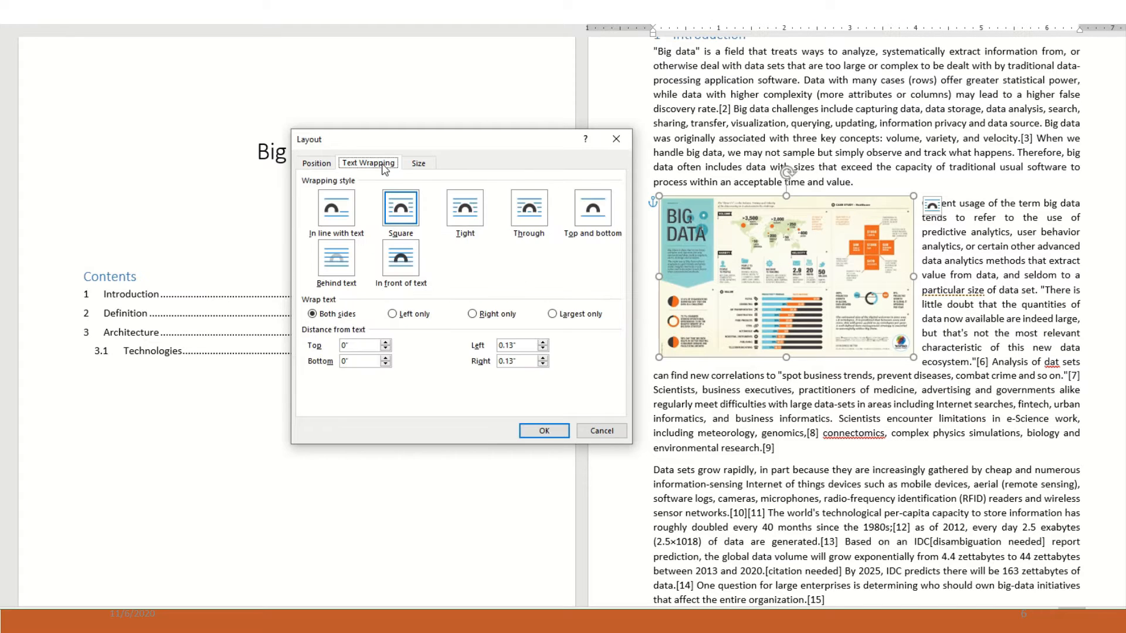
left_click(405, 216)
left_click(543, 358)
left_click(544, 430)
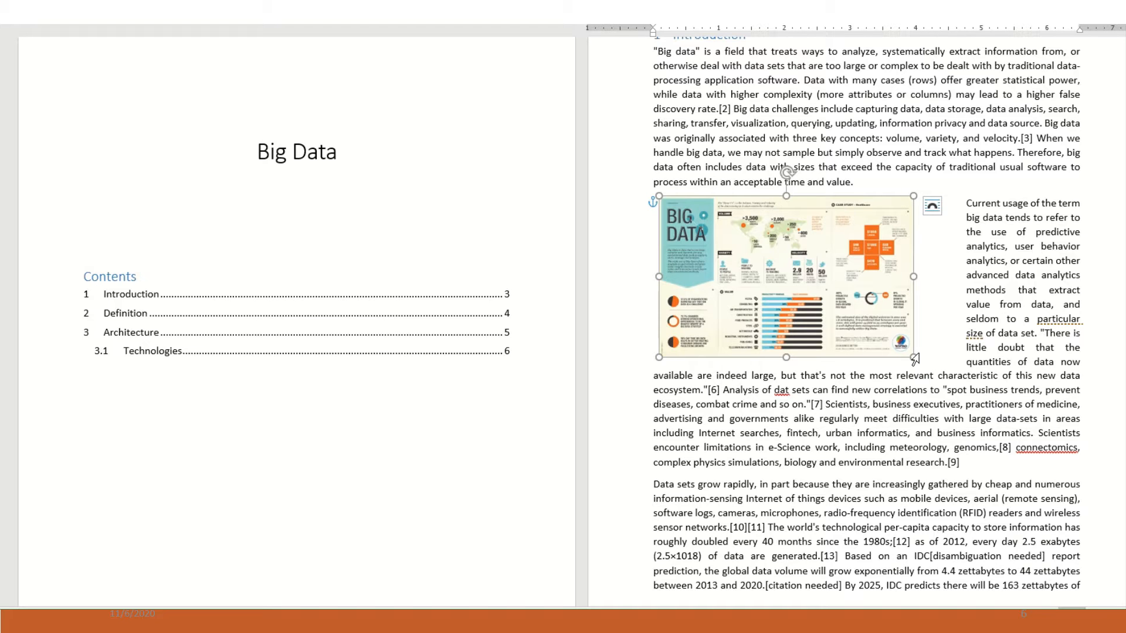
- Set the Big Data picture's right-side distance from text to 0.3"
left_click(933, 210)
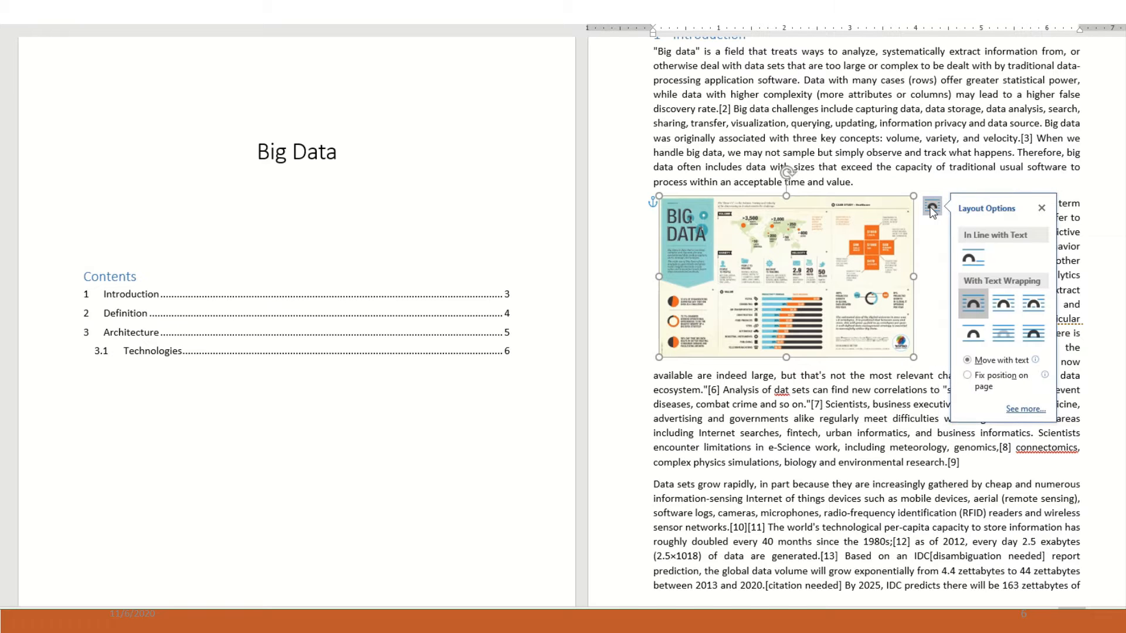
left_click(1026, 409)
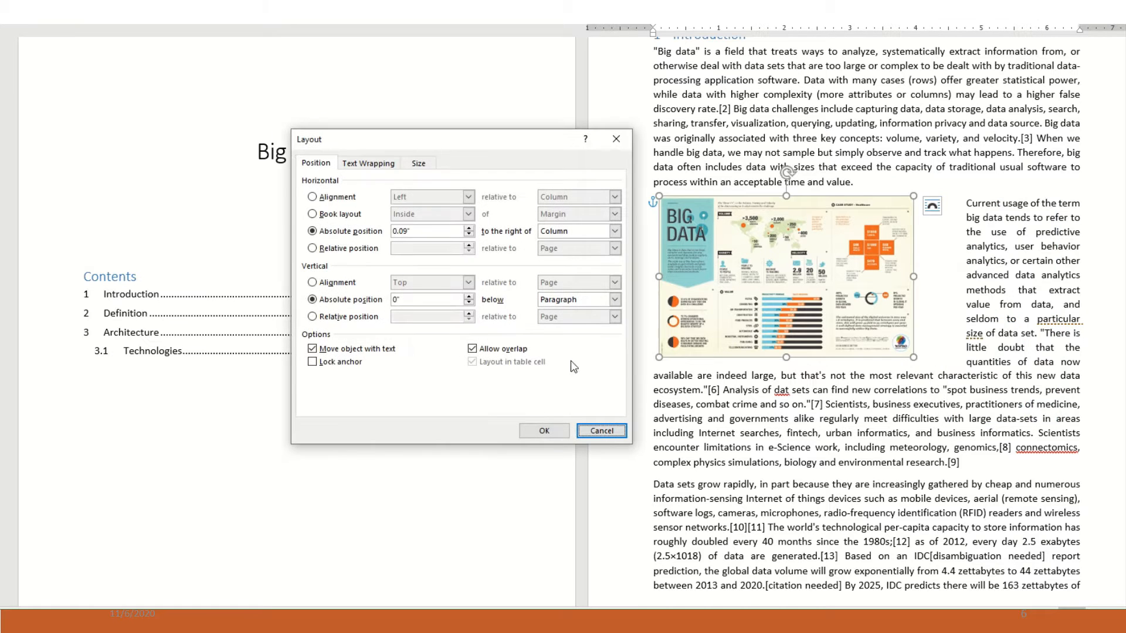
left_click(370, 164)
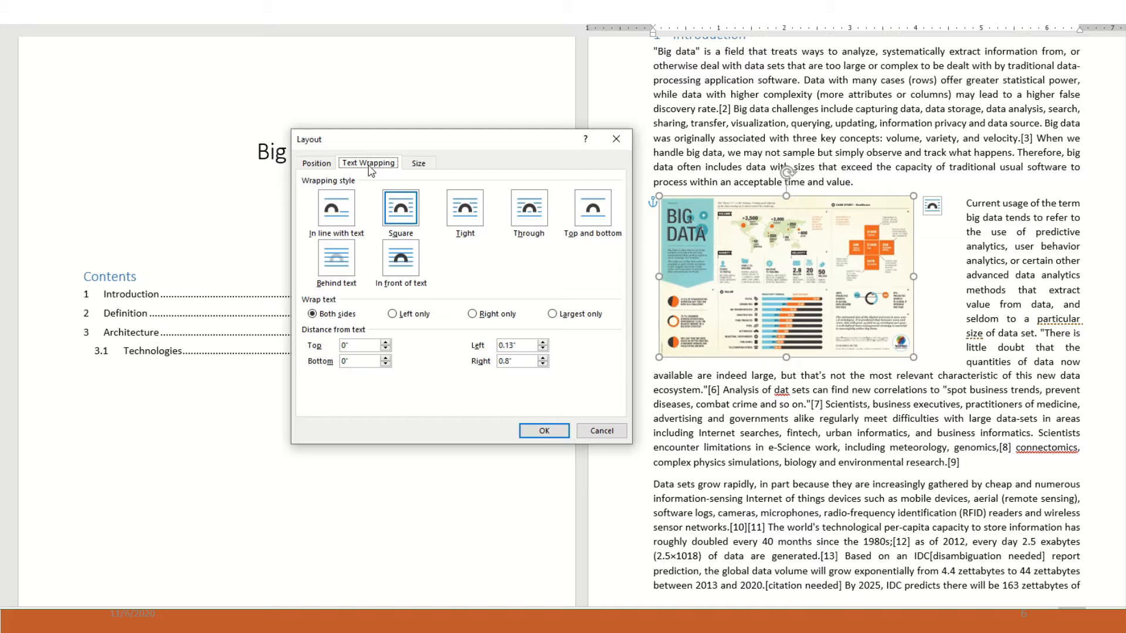
left_click(543, 364)
left_click(550, 432)
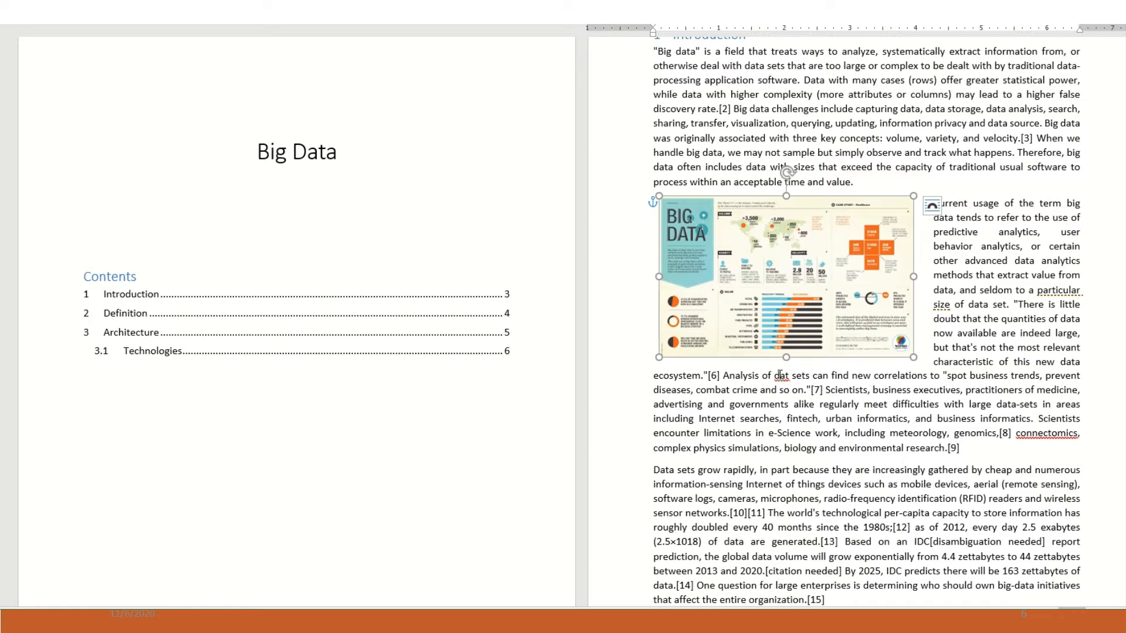
left_click(865, 432)
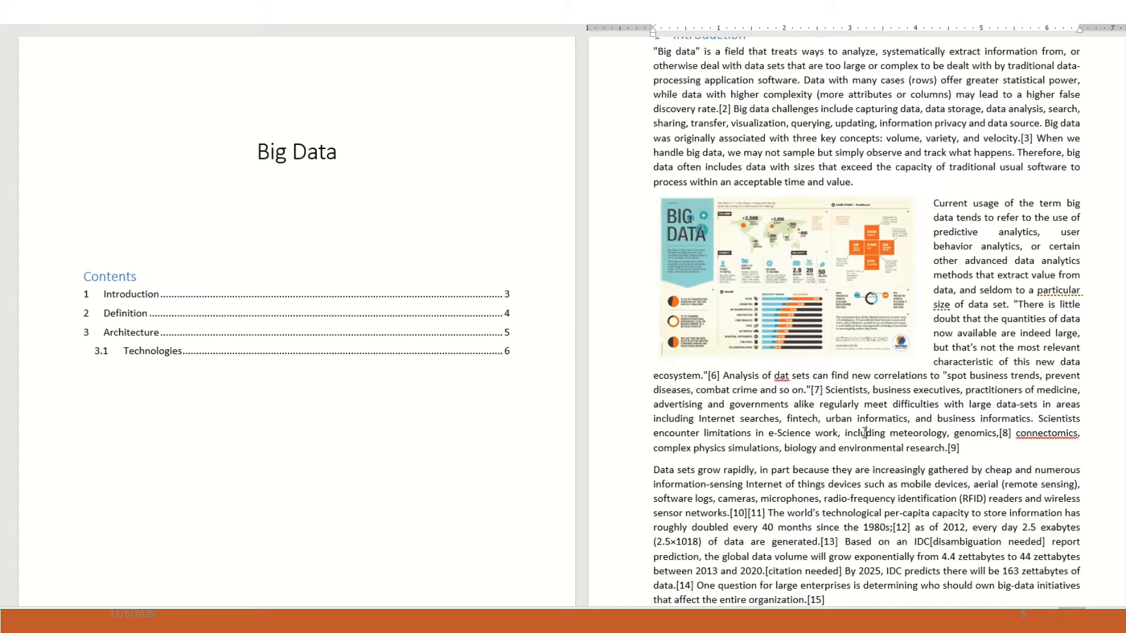
- Insert a Figure caption below the Big Data picture reading "A short briefing of what big data is"
right_click(832, 261)
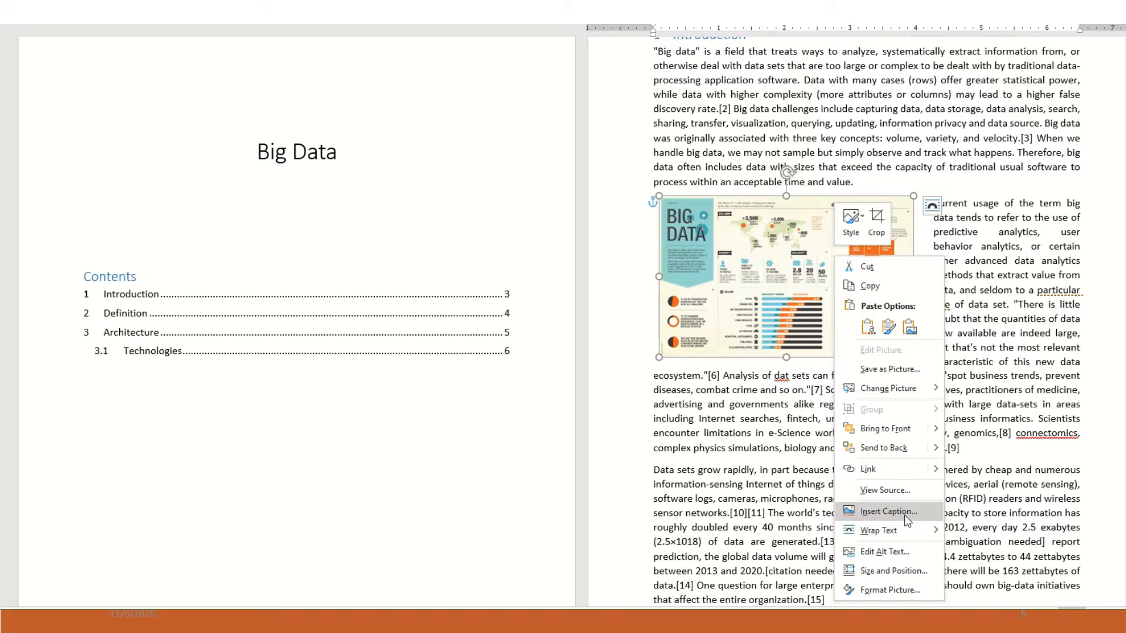
left_click(888, 511)
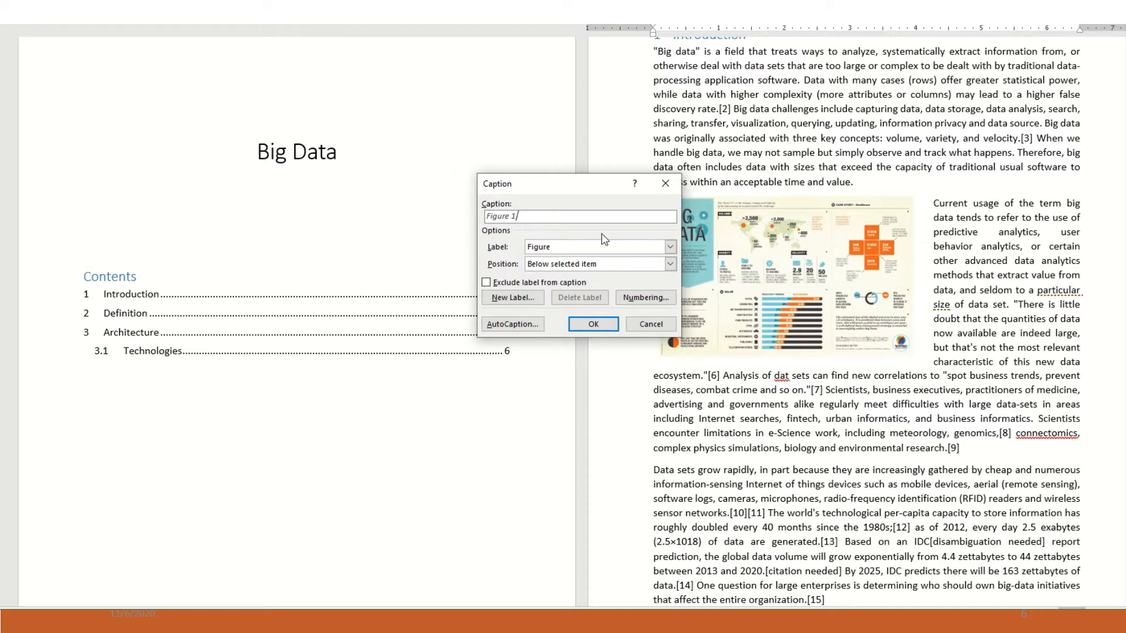
left_click(670, 246)
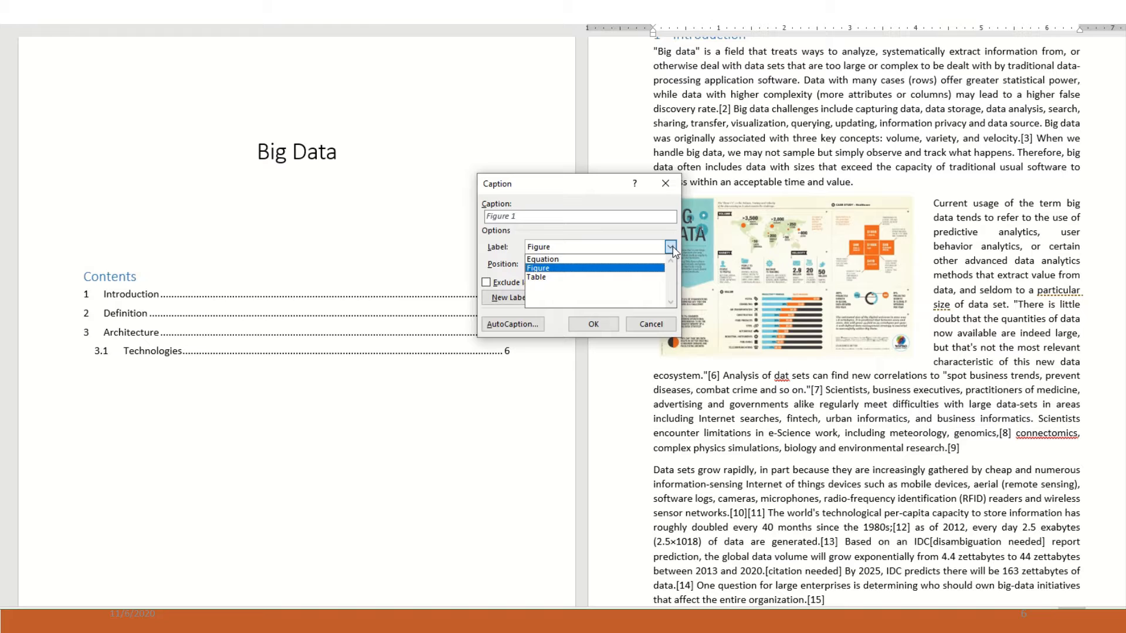
left_click(602, 272)
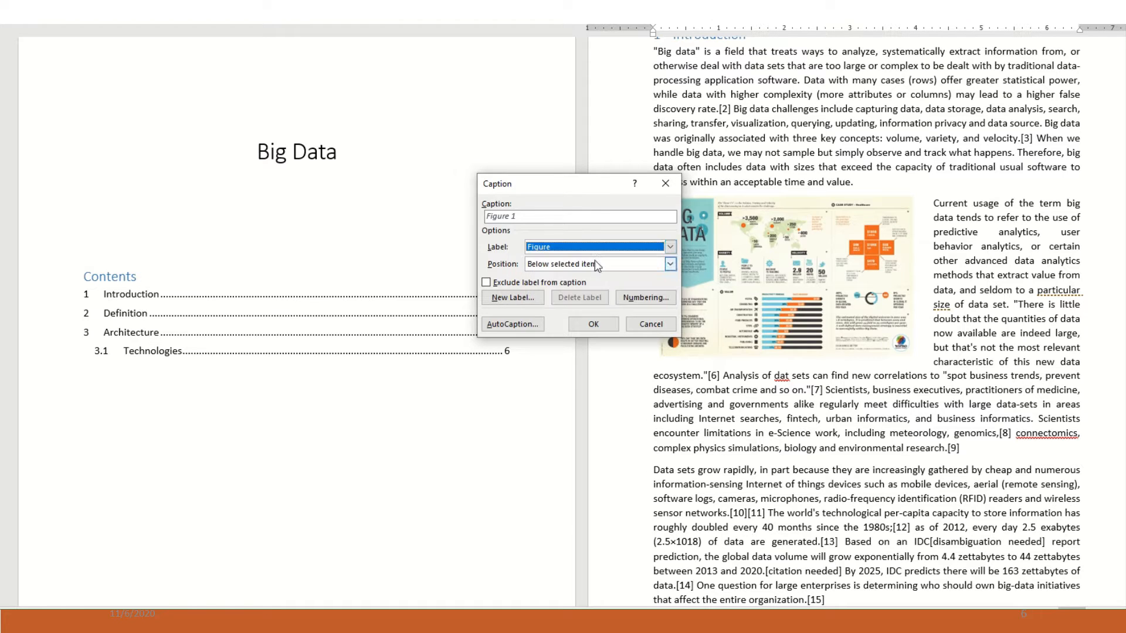
left_click(598, 215)
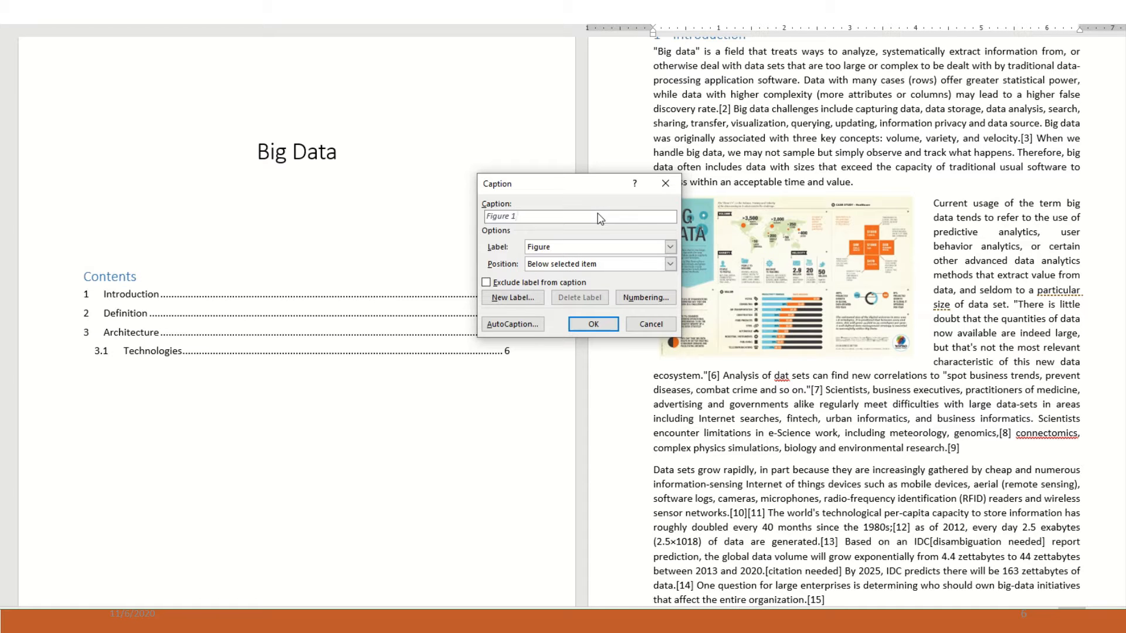
type("A short briefing of what")
type("big data is")
left_click(606, 325)
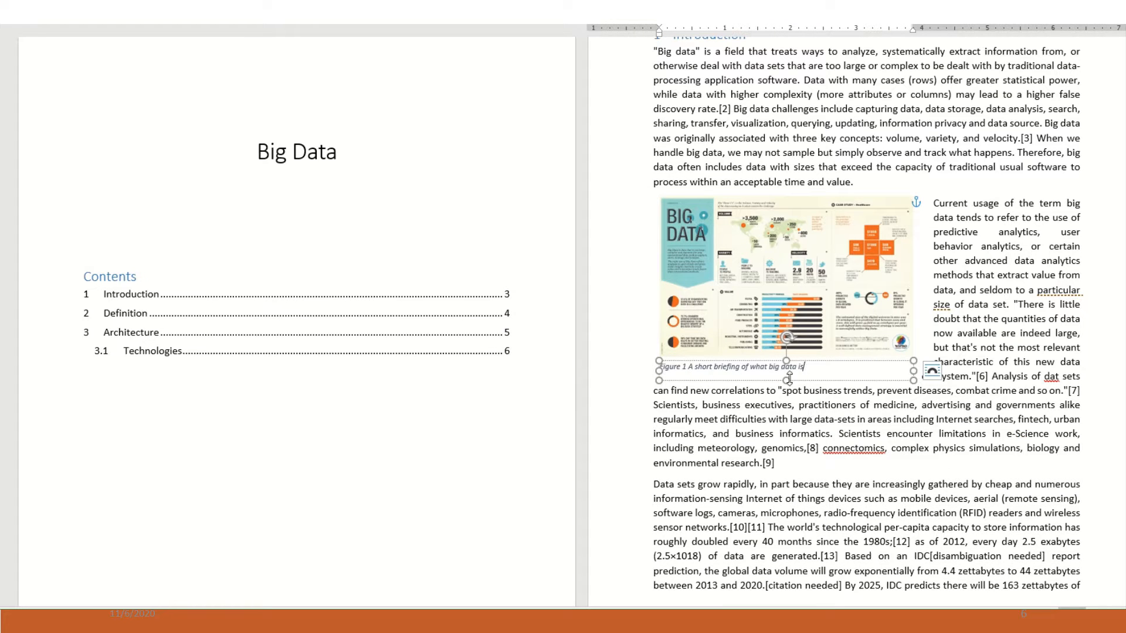
left_click(792, 431)
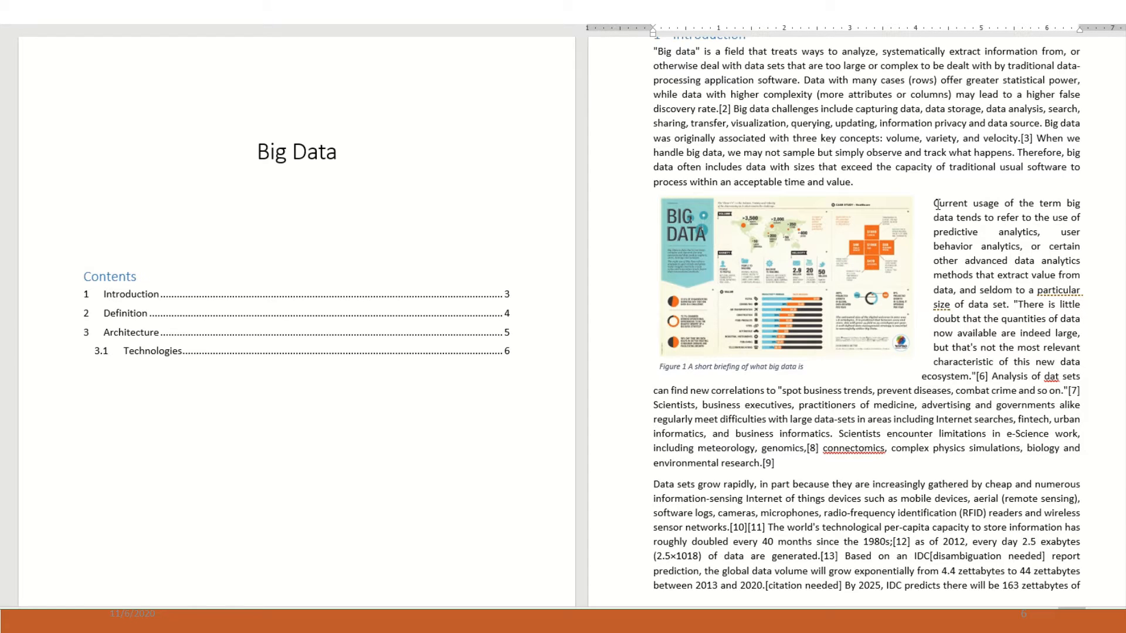
- Copy the sentence starting "Current usage of the term big data" and paste it three times right after itself
left_click_drag(934, 204, 1005, 309)
key("ctrl+c")
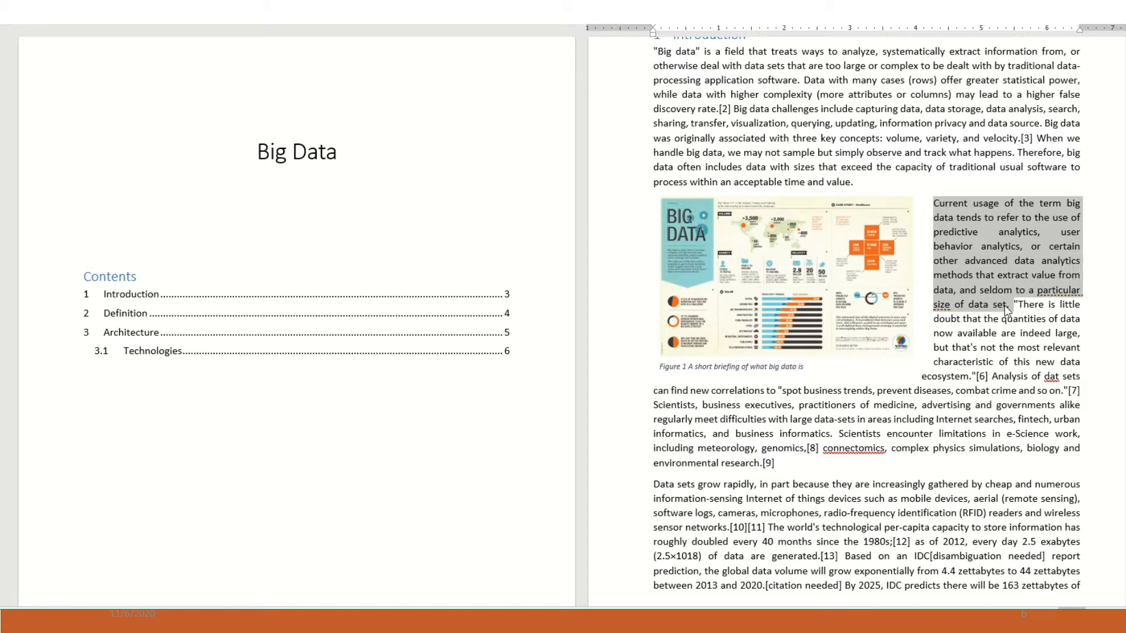
left_click(1006, 306)
key("ctrl+v")
key("ctrl+v")
key("ctrl+v")
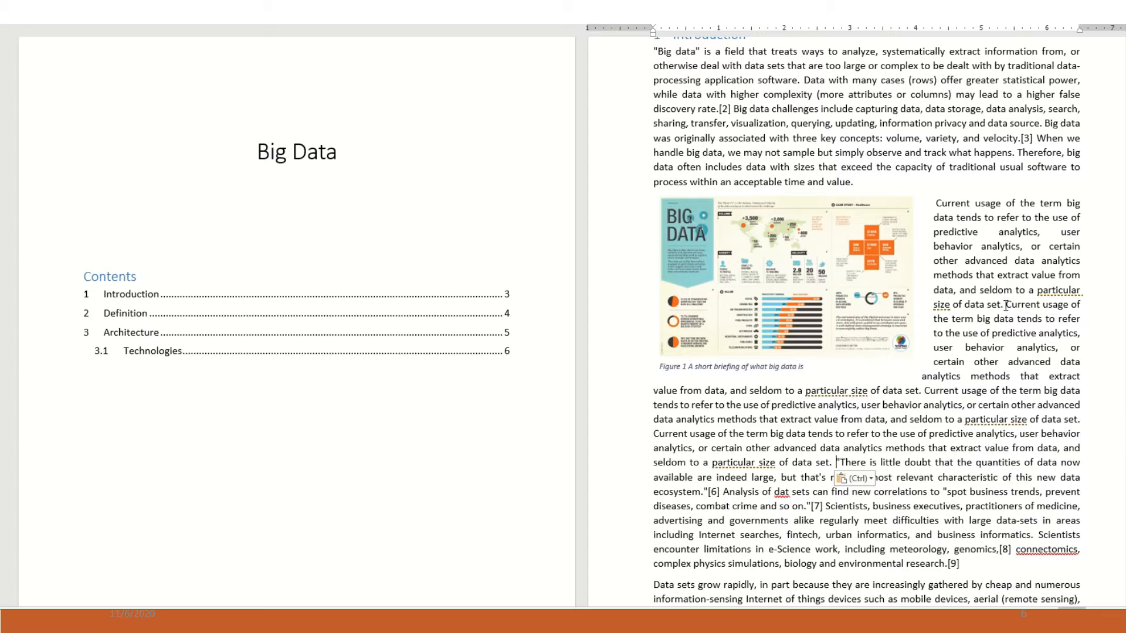
- Paste the copied sentence three times at the end of the first Introduction paragraph
left_click(857, 179)
key("ctrl+v")
key("ctrl+v")
key("ctrl+v")
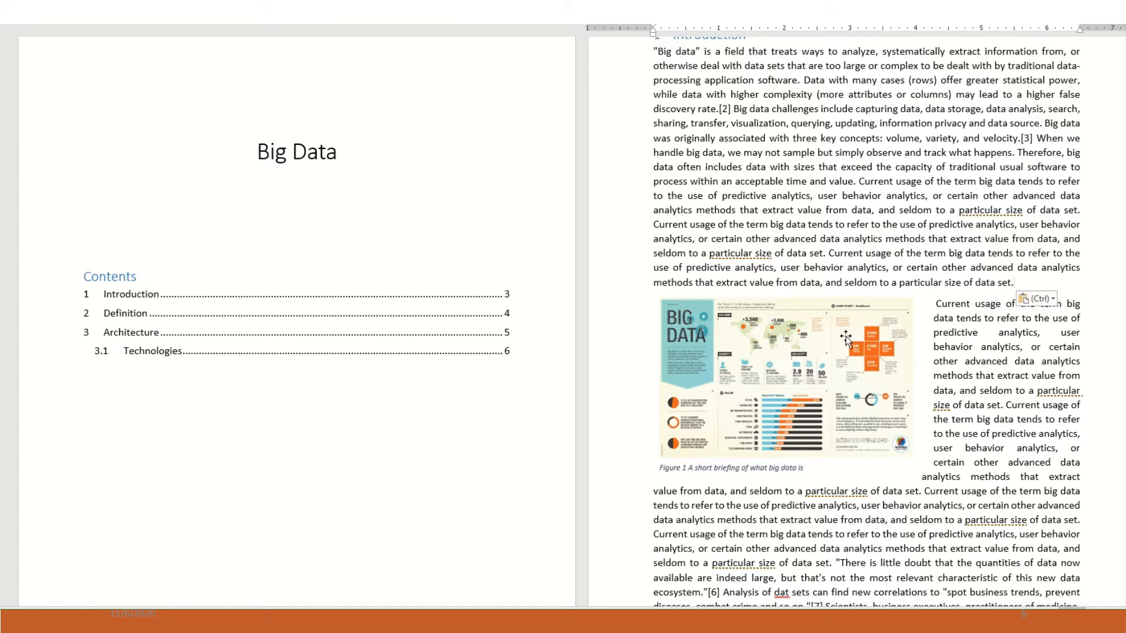
- Move the Big Data picture to the right side of the first Introduction paragraph and place its caption directly beneath it
left_click_drag(846, 340, 969, 167)
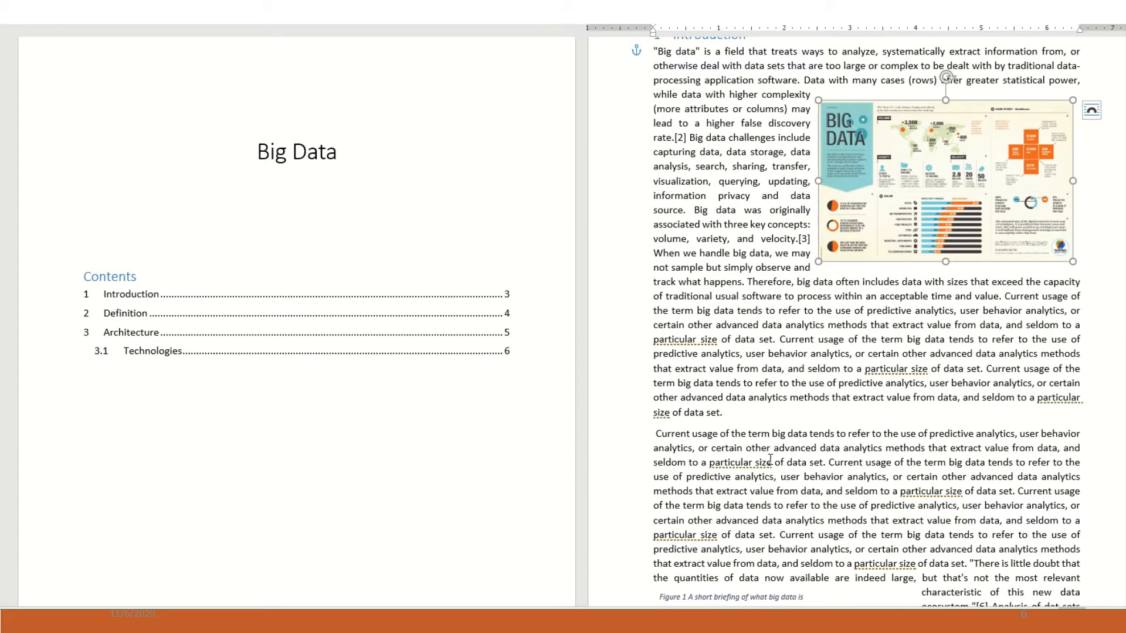
scroll(789, 590, "down", 2)
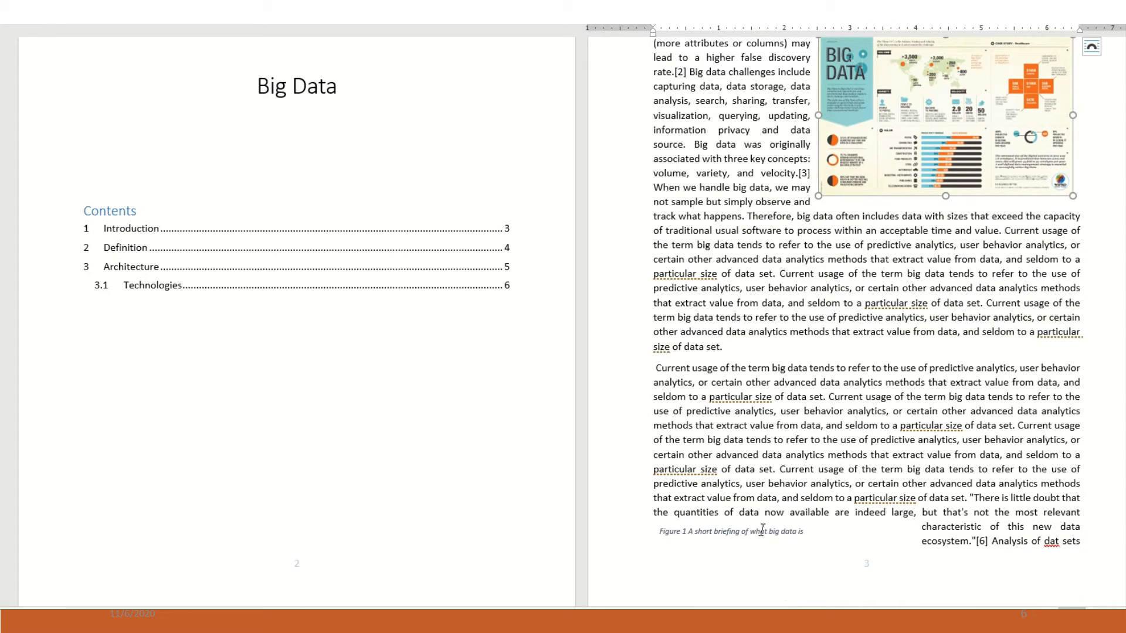
left_click(762, 530)
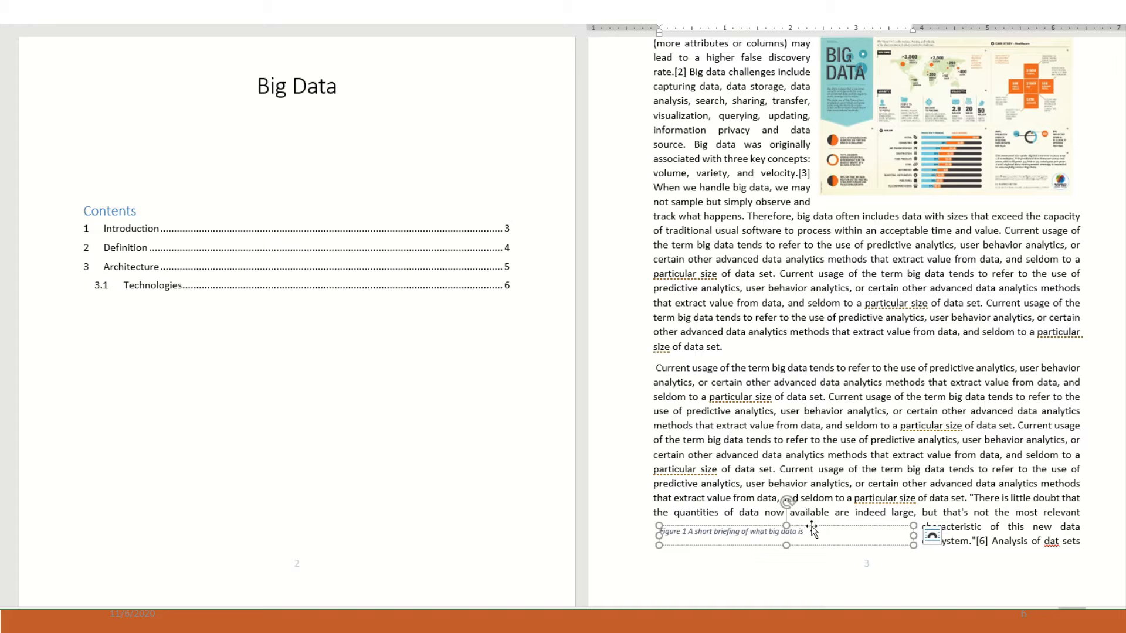
left_click_drag(812, 529, 973, 202)
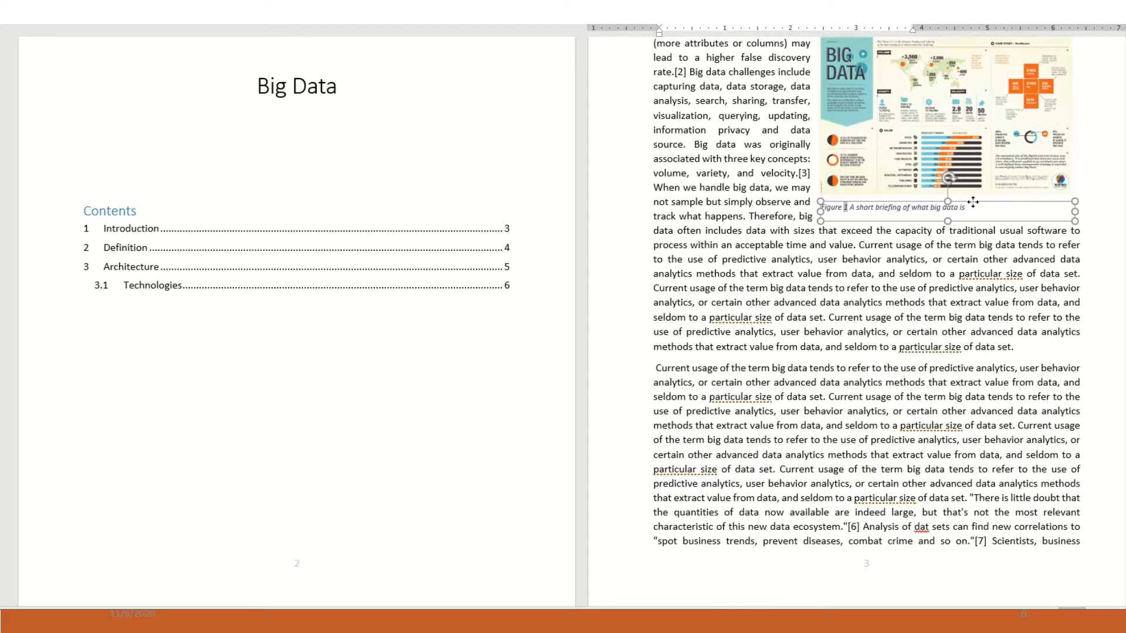
left_click(905, 292)
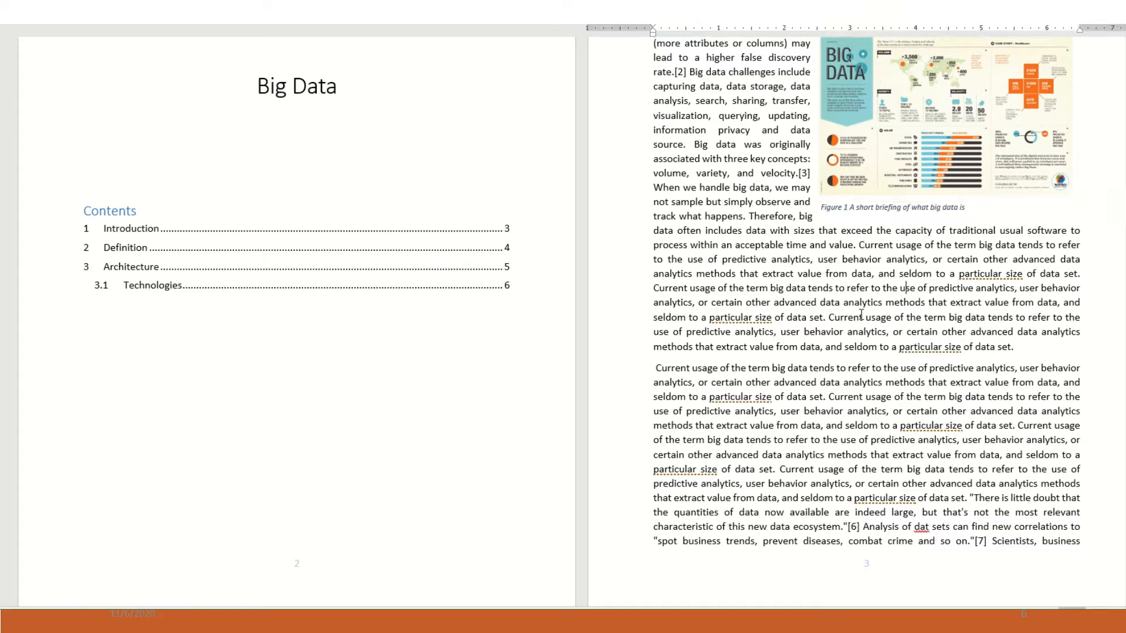
scroll(719, 360, "up", 1)
scroll(719, 360, "up", 3)
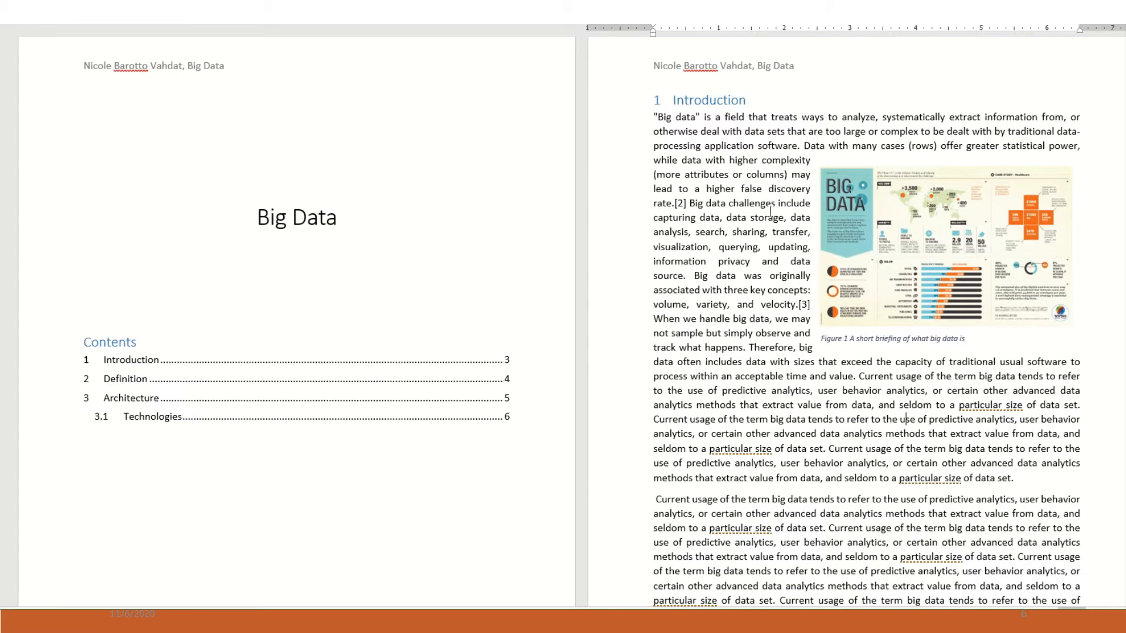
right_click(881, 216)
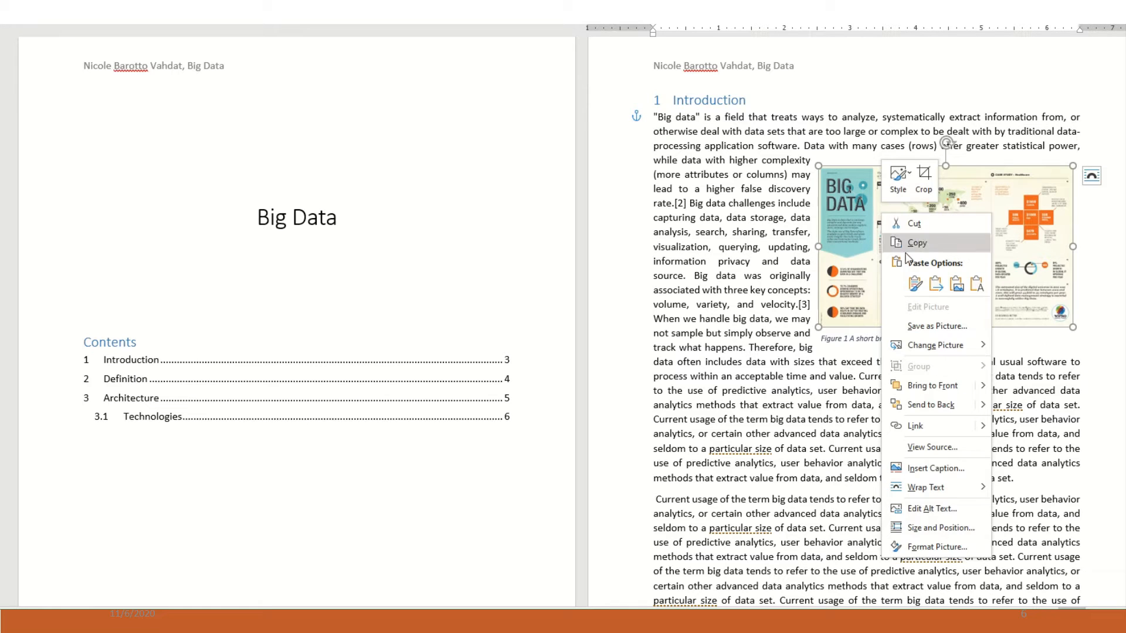
mouse_move(928, 494)
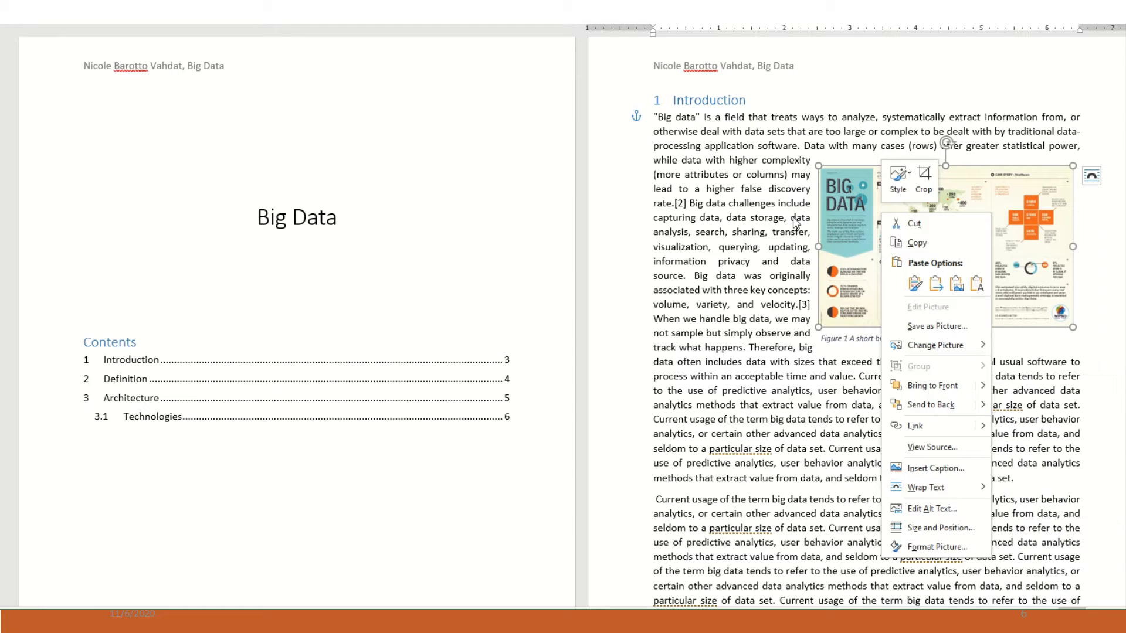
key("Escape")
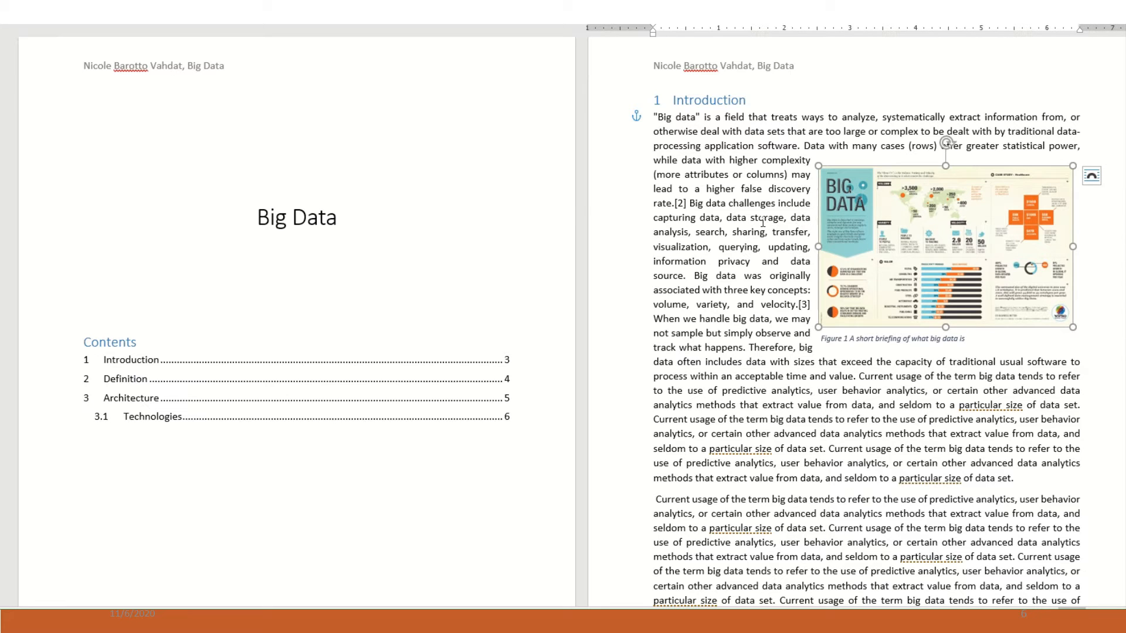
- Set the Big Data picture's left-side distance from text to 0.2" in its text wrapping layout
right_click(876, 238)
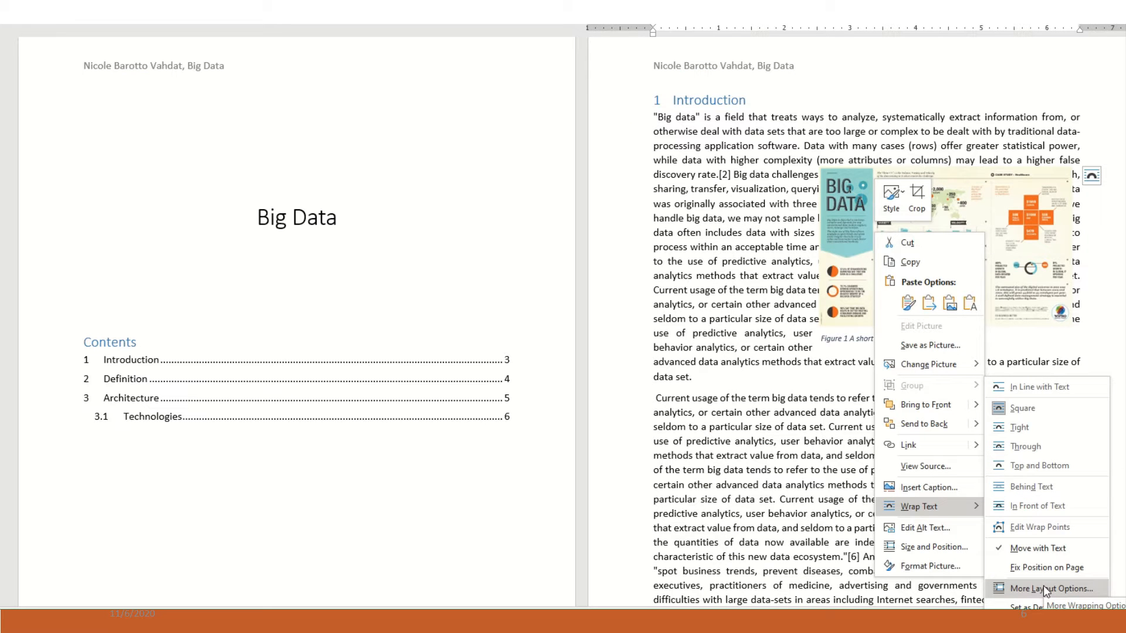
left_click(1043, 586)
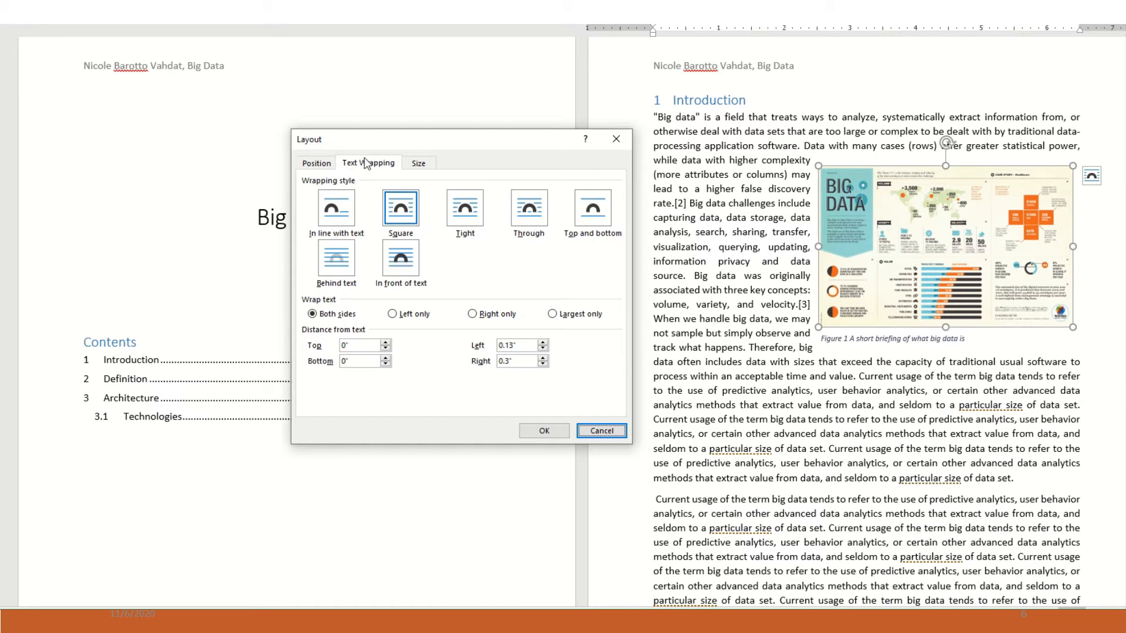
left_click(543, 343)
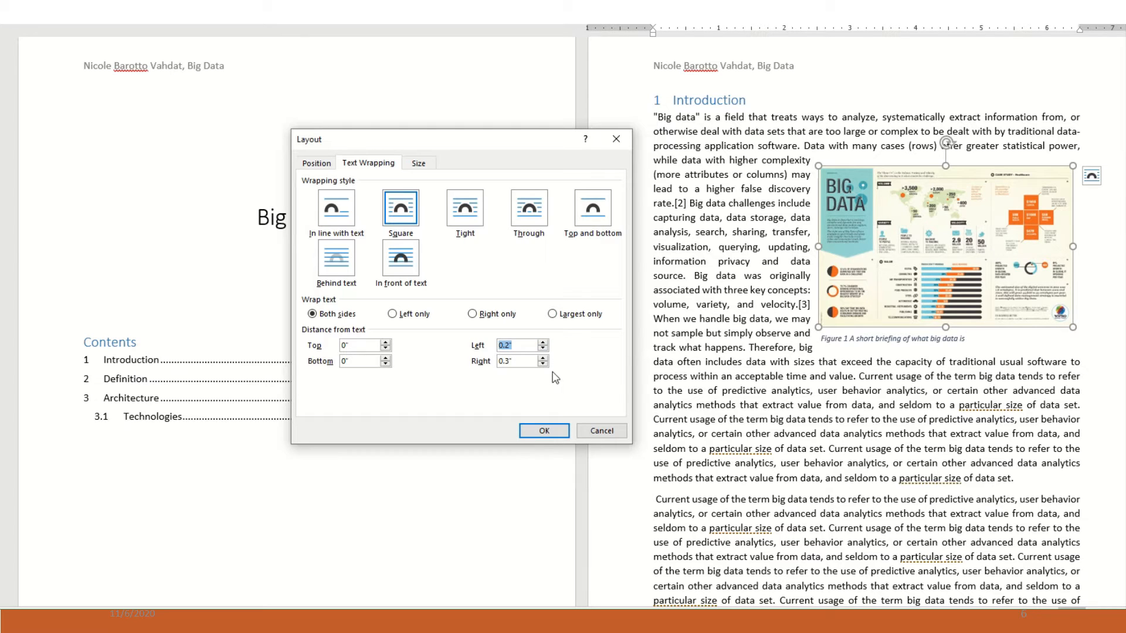
left_click(544, 431)
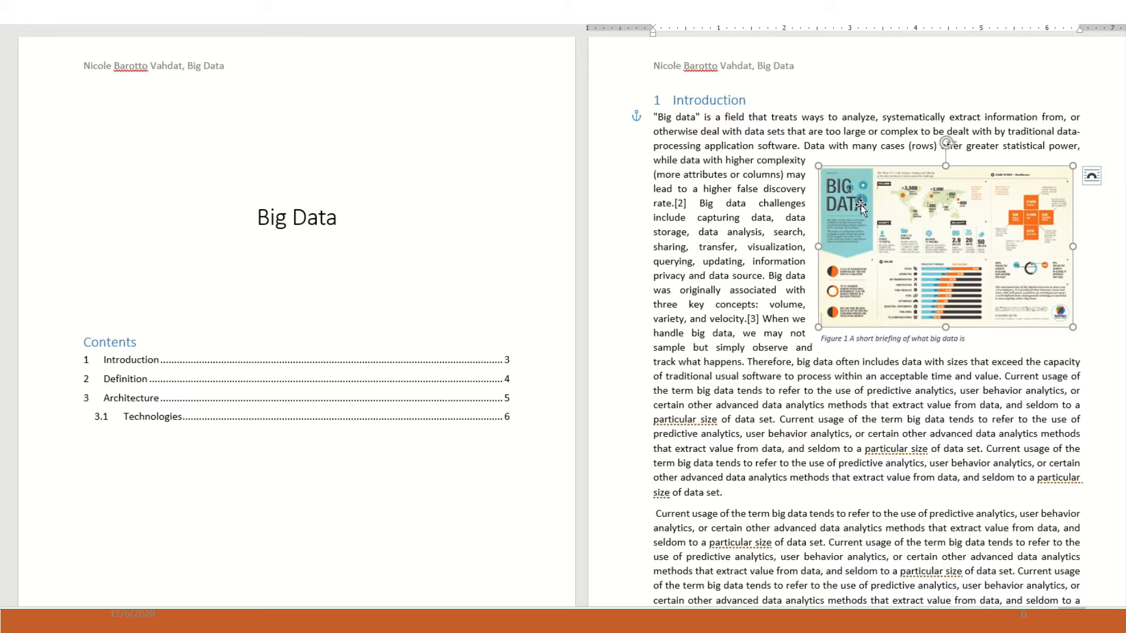
left_click(738, 265)
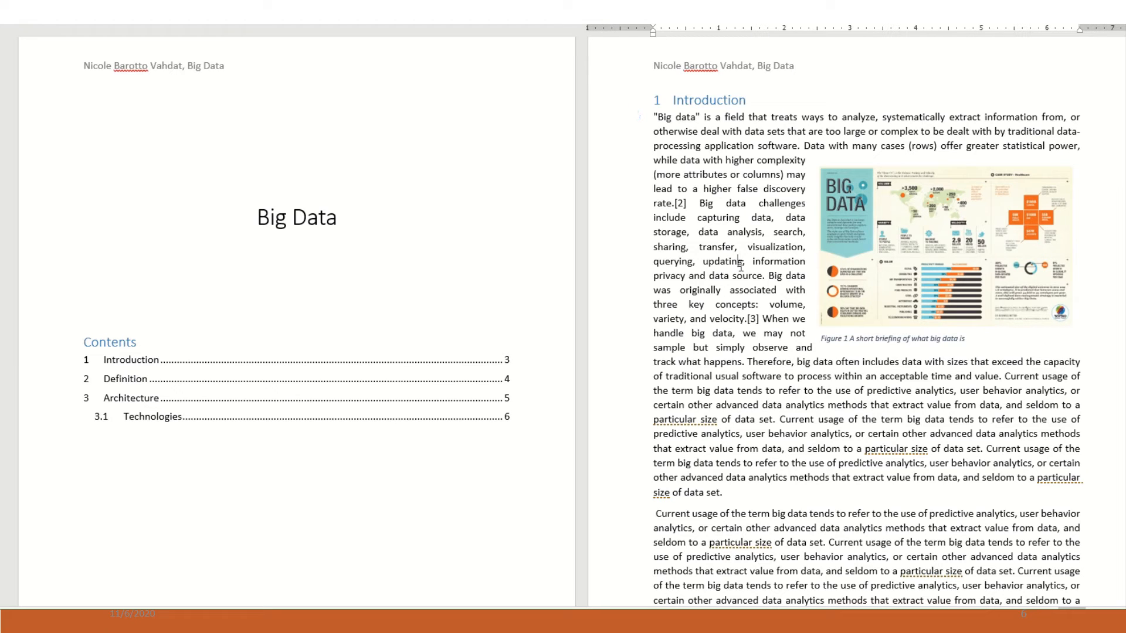